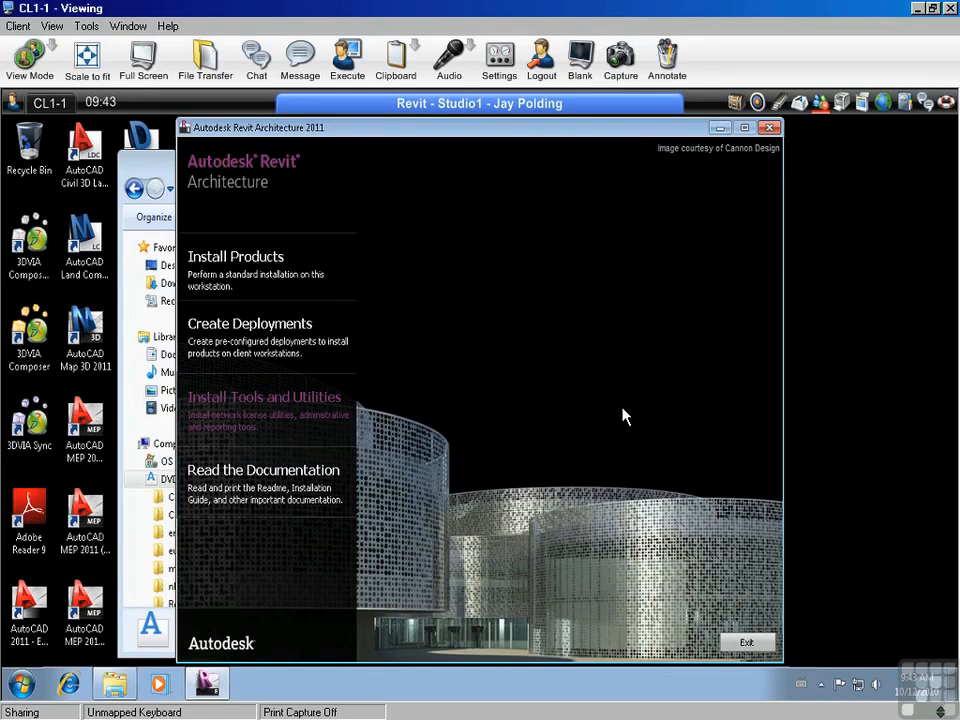
# Start the Autodesk Revit Architecture 2011 x64 product installation and accept the license agreement for Canada (English).
pyautogui.click(227, 268)
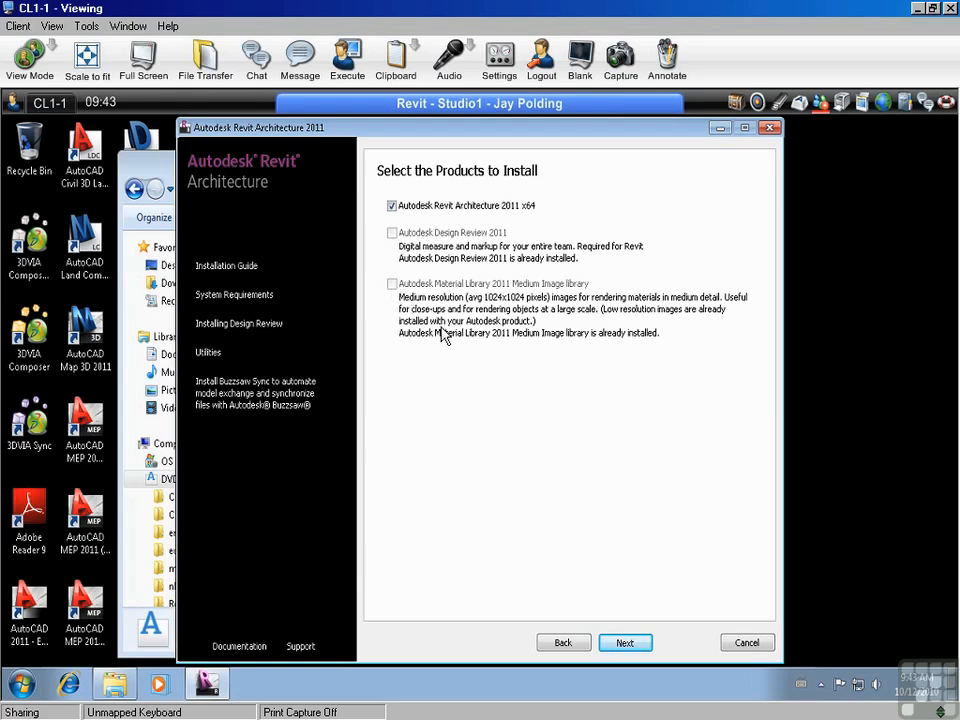
pyautogui.click(629, 644)
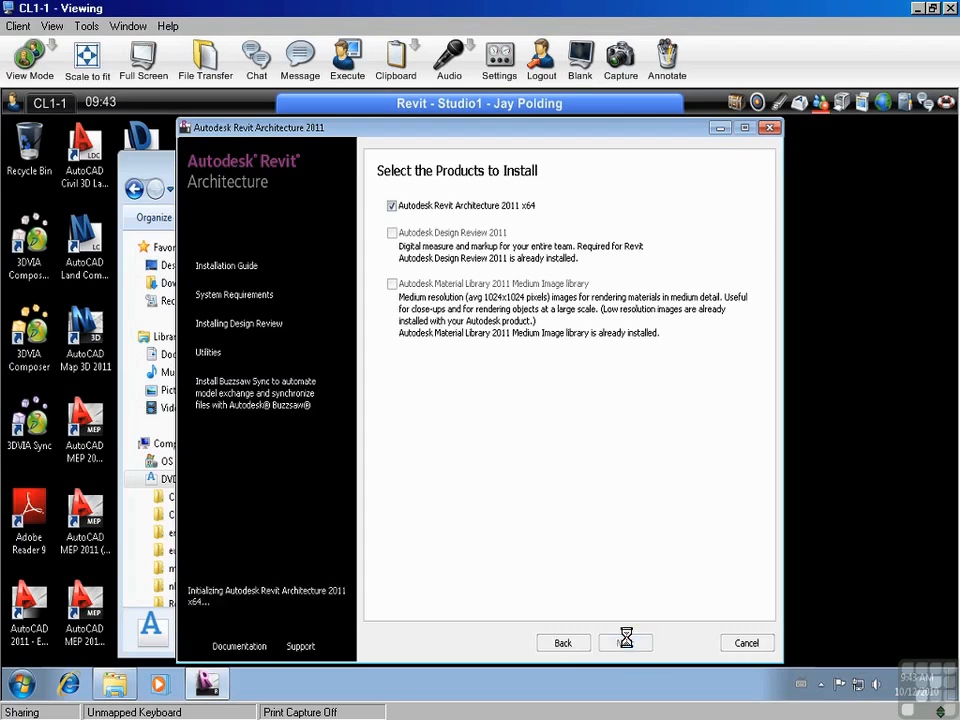
pyautogui.click(620, 207)
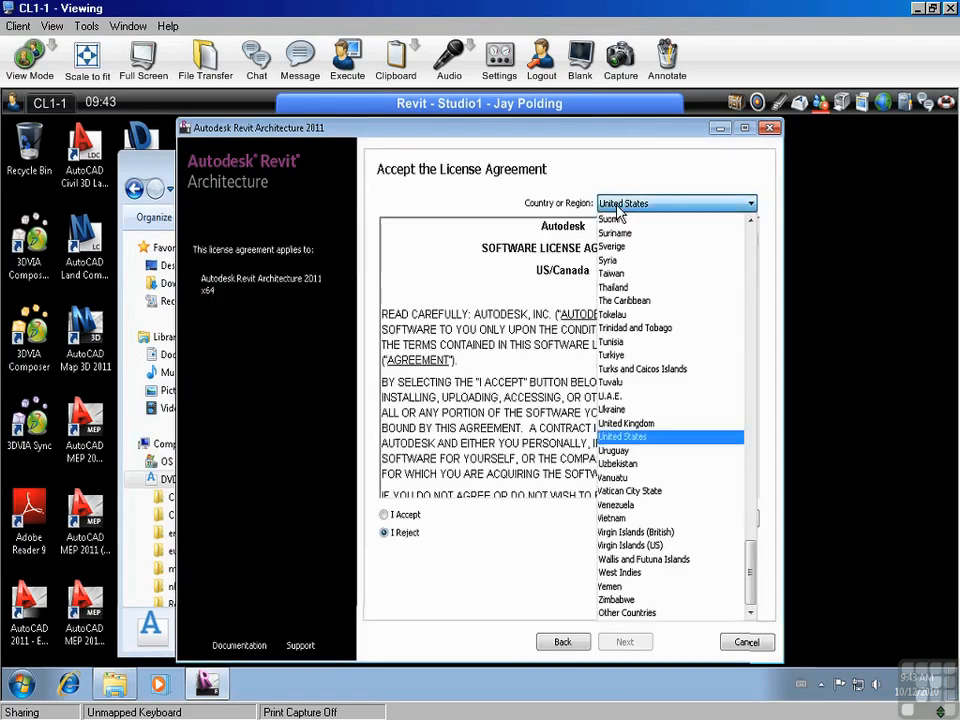
pyautogui.press('c')
pyautogui.press('c')
pyautogui.press('c')
pyautogui.click(627, 246)
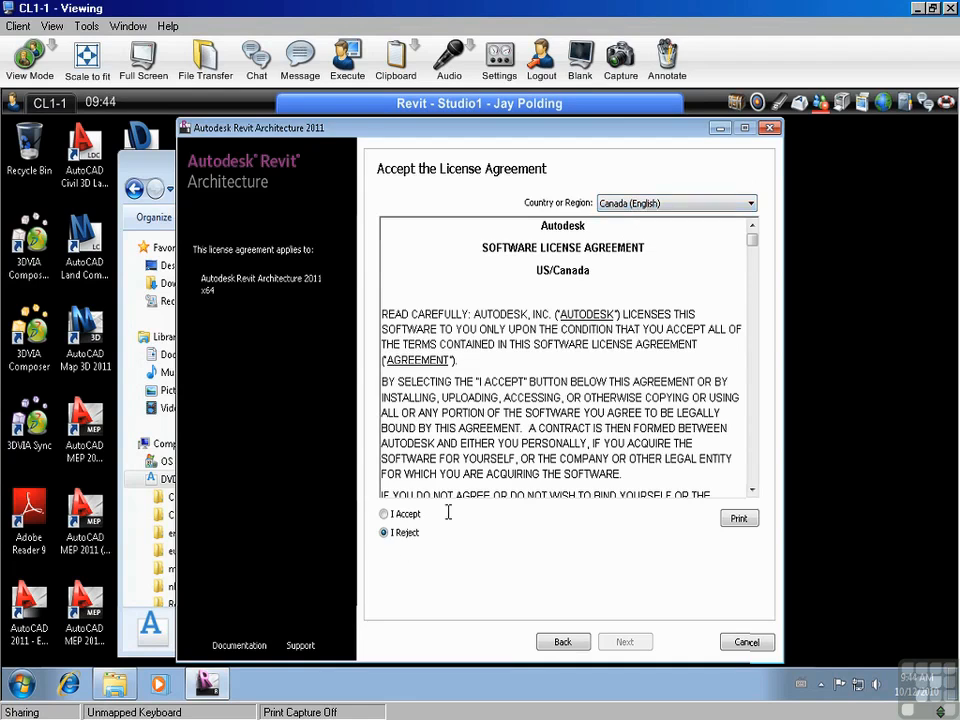
pyautogui.click(384, 515)
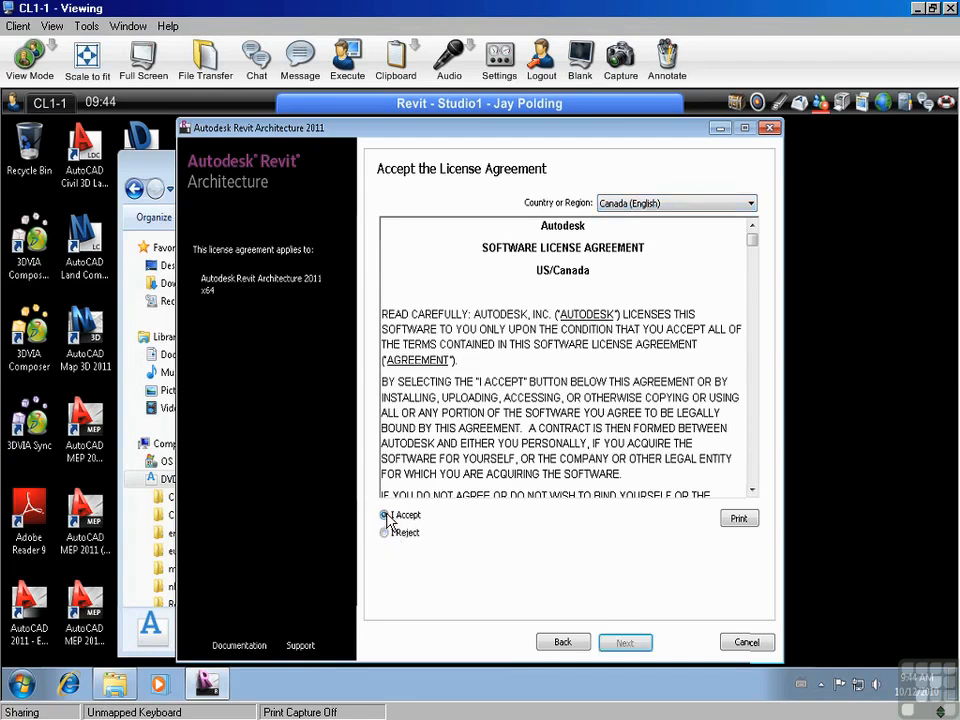
pyautogui.click(626, 643)
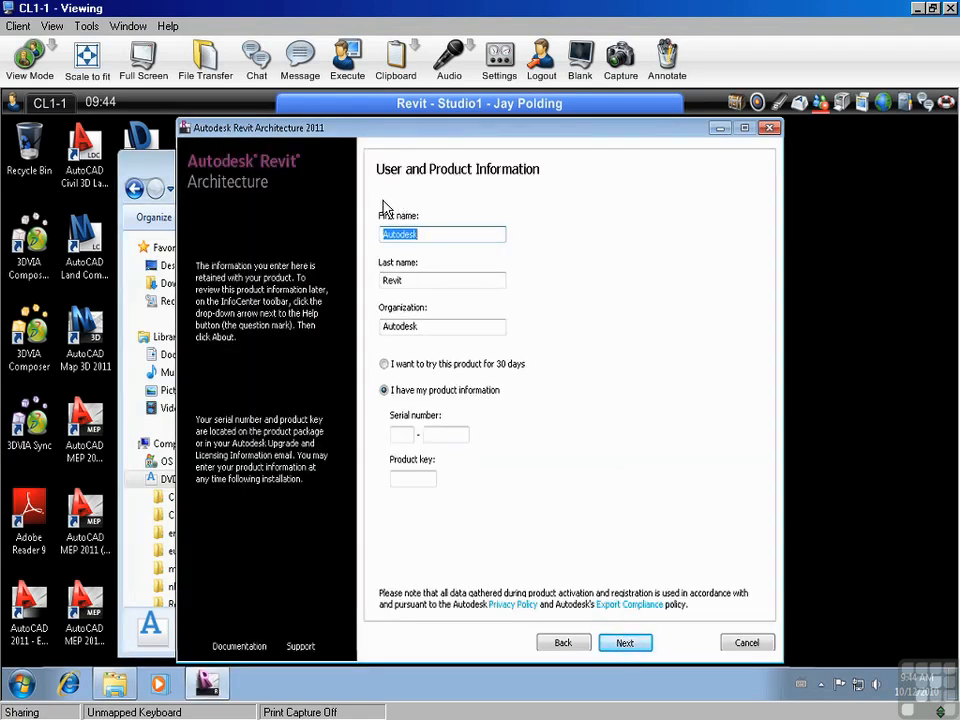
# Choose to try the product for 30 days instead of entering product information, and continue to the installation summary.
pyautogui.click(403, 435)
pyautogui.click(438, 435)
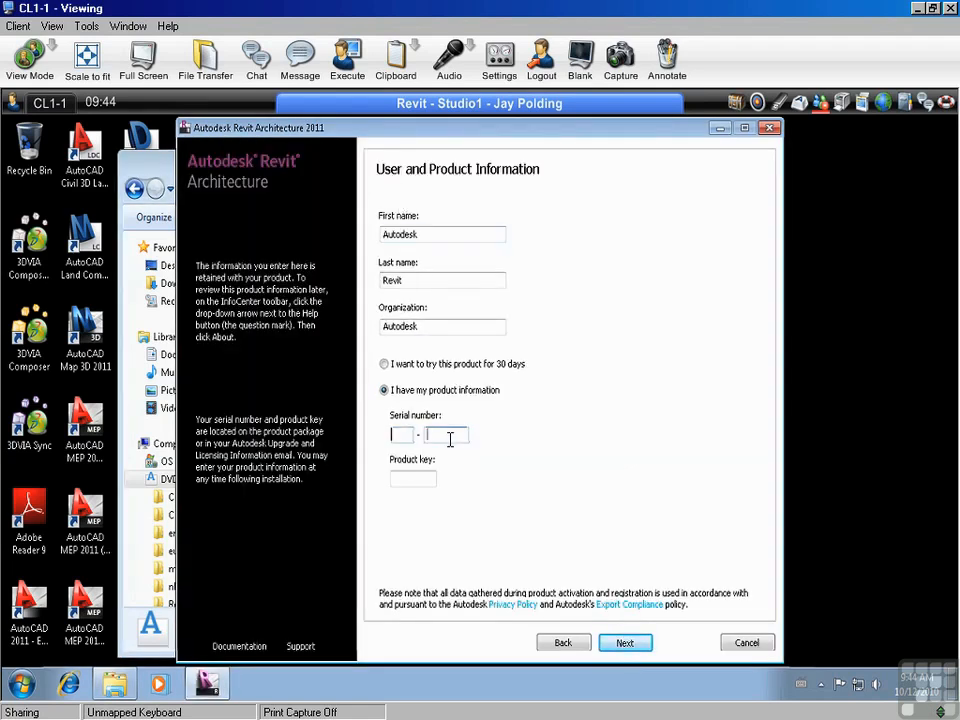
pyautogui.click(406, 477)
pyautogui.click(385, 365)
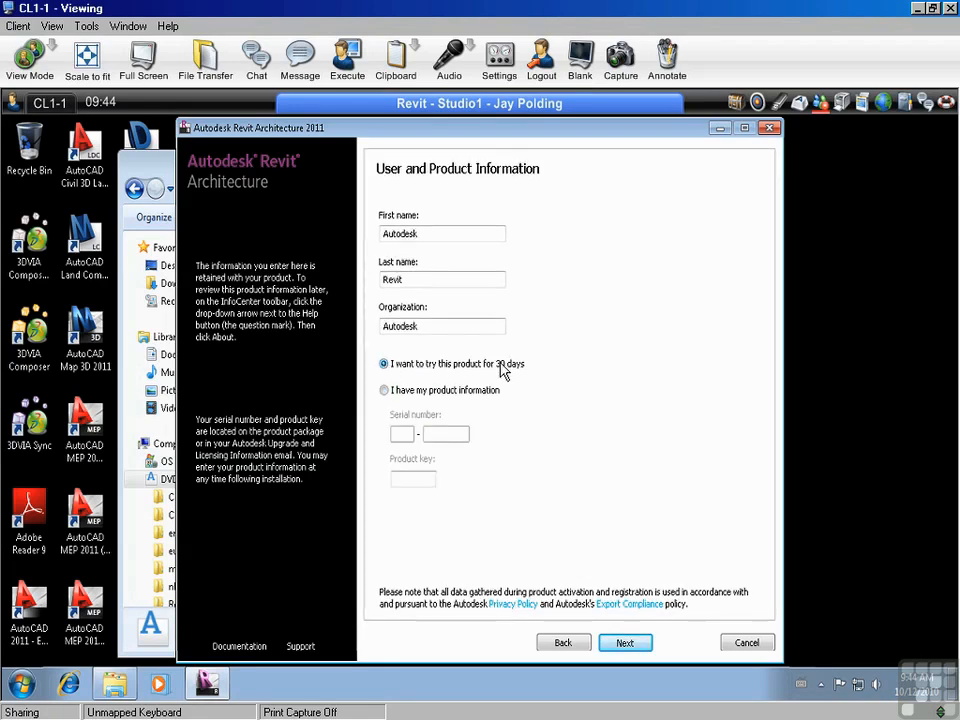
pyautogui.click(625, 645)
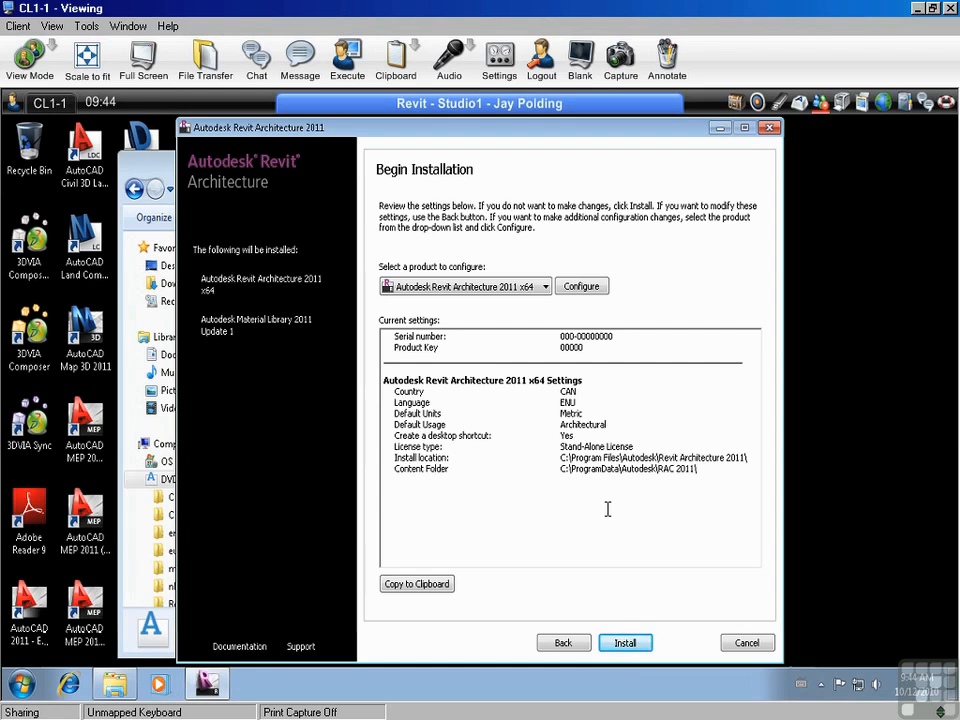
# Configure Revit Architecture 2011 x64 with a stand-alone license and the application preferences English, Metric units and Architectural usage.
pyautogui.click(576, 288)
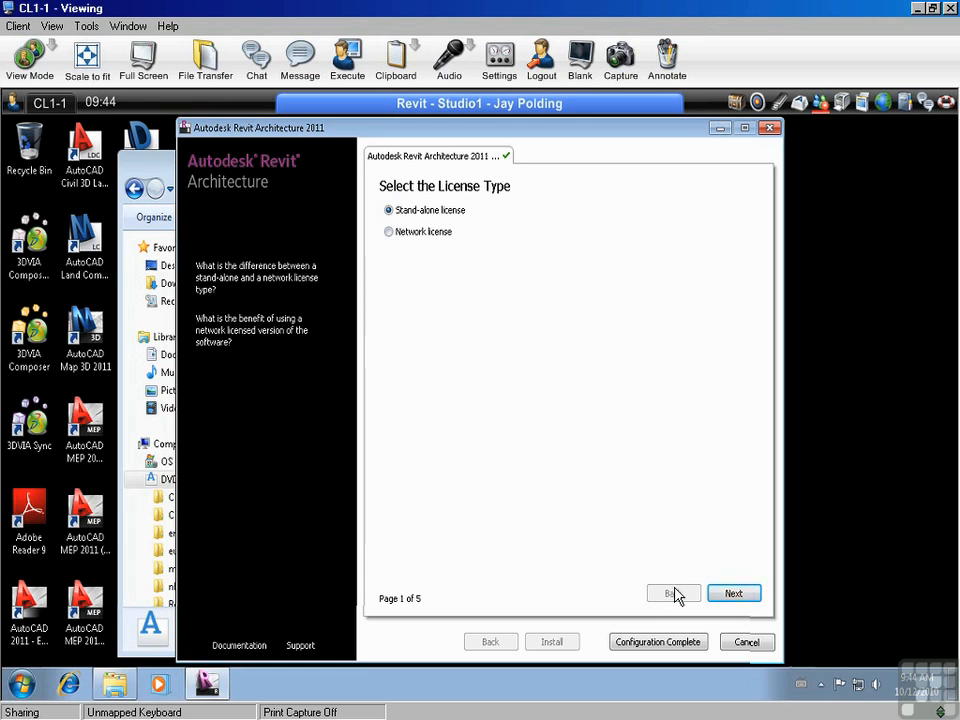
pyautogui.click(735, 595)
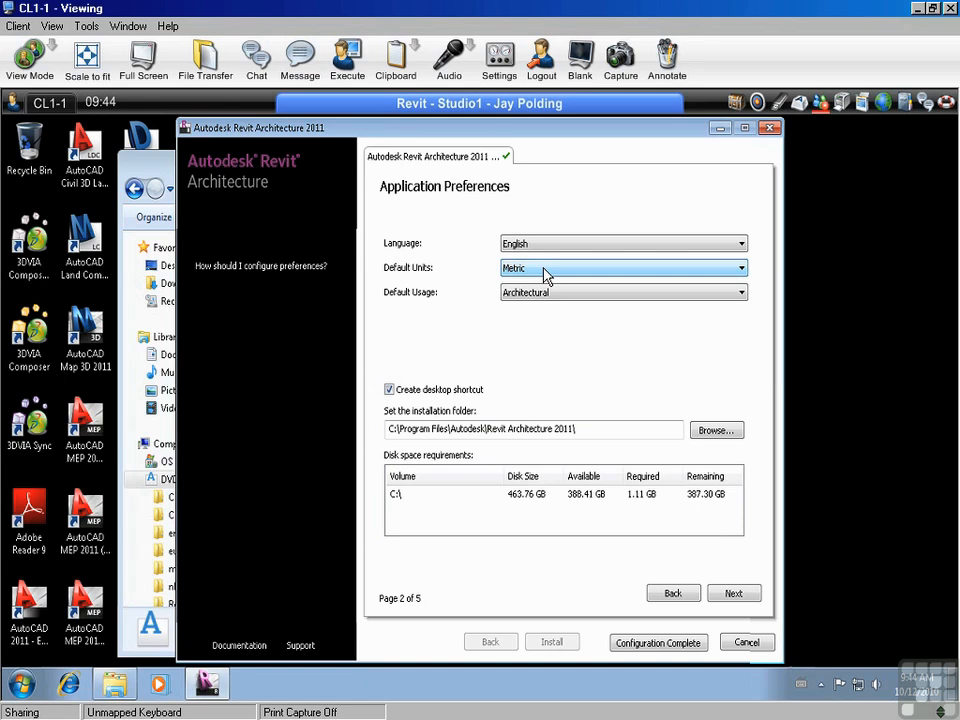
pyautogui.click(521, 296)
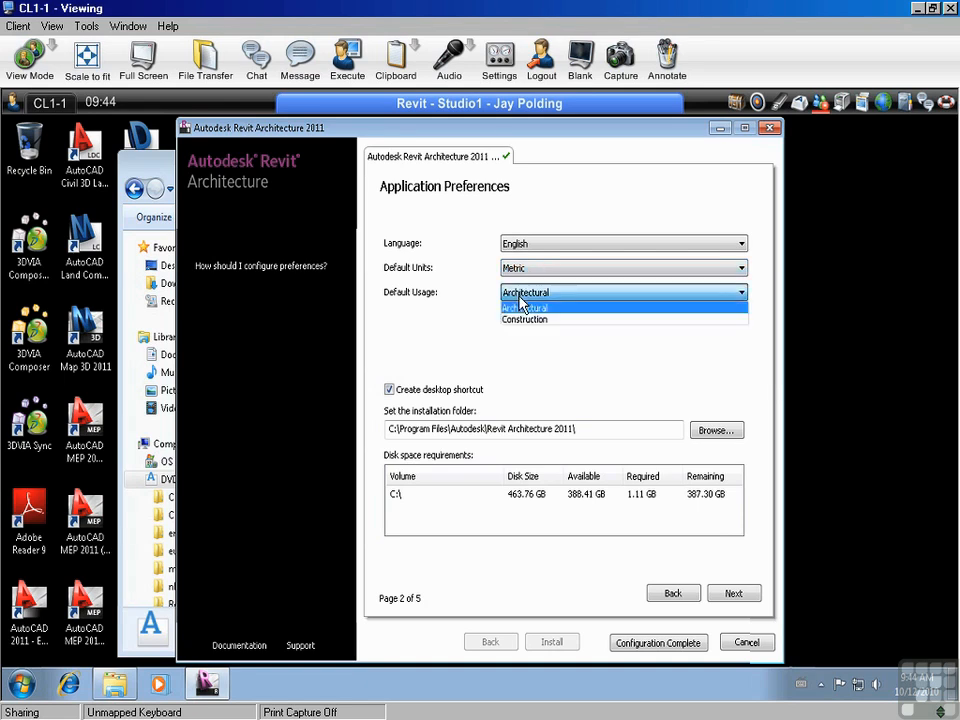
pyautogui.click(522, 296)
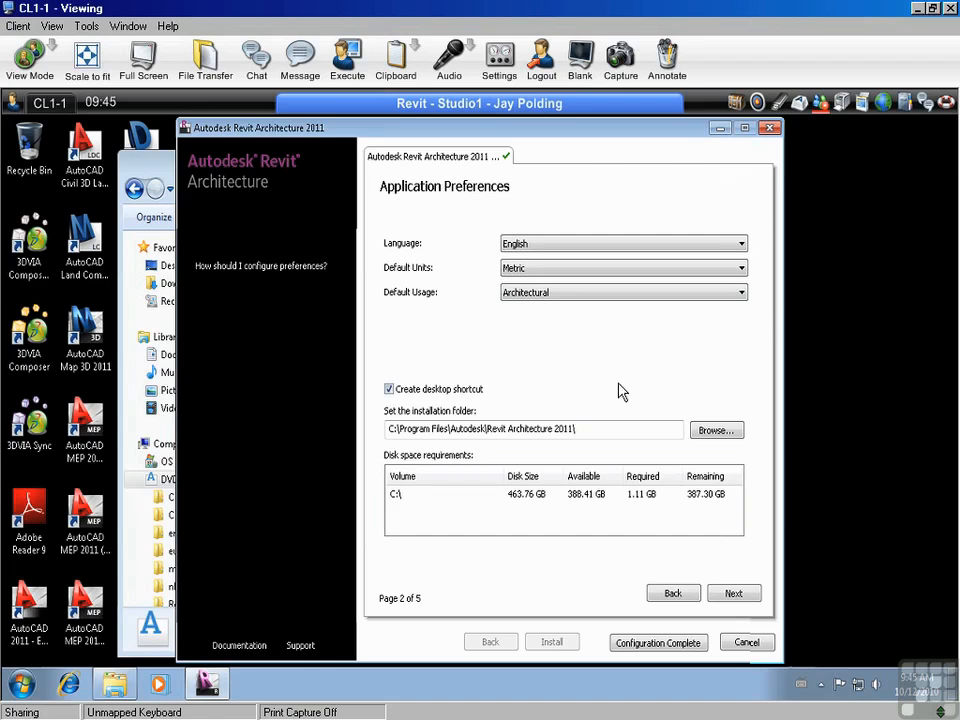
pyautogui.click(733, 593)
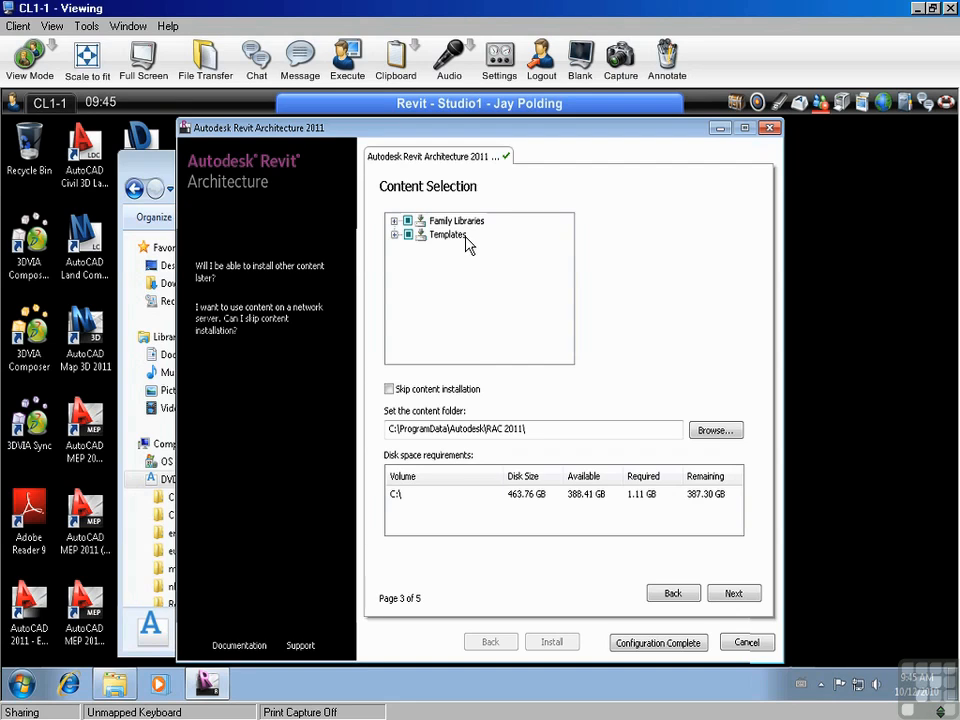
# Include all remaining family libraries in the content selection, from APAC Extensions through UK Extensions, including North American Imperial.
pyautogui.click(394, 221)
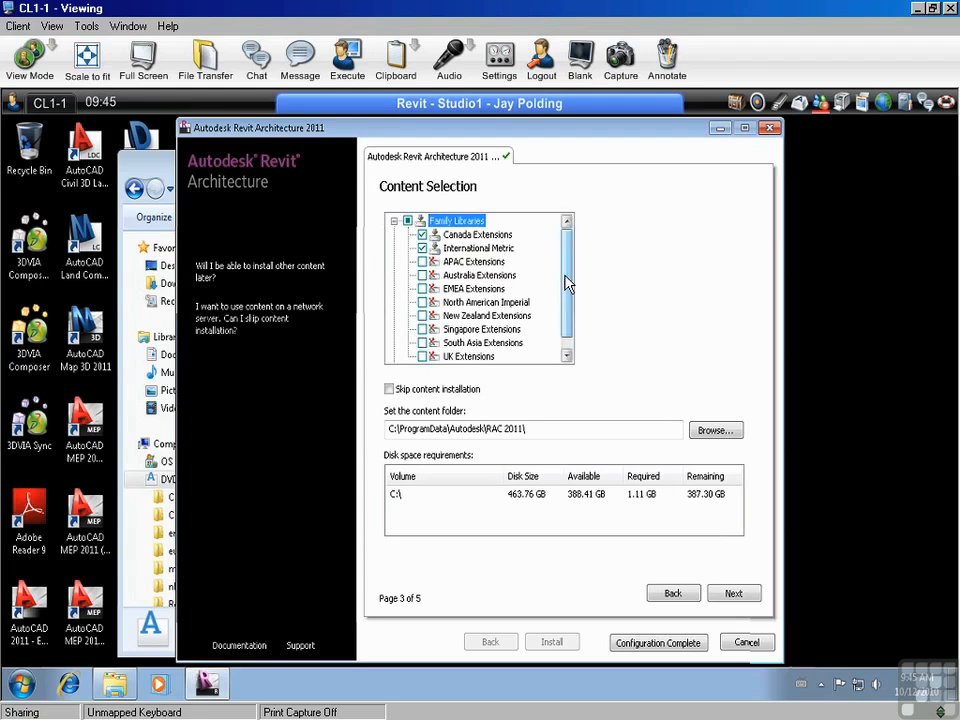
pyautogui.scroll(-1, 568, 298)
pyautogui.scroll(1, 567, 277)
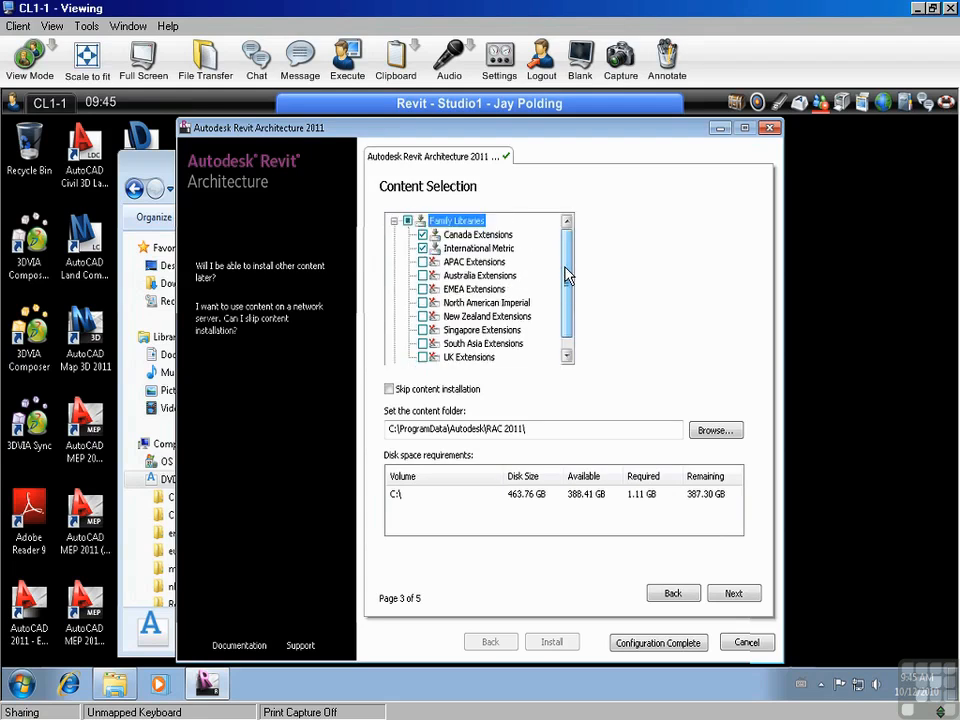
pyautogui.click(422, 261)
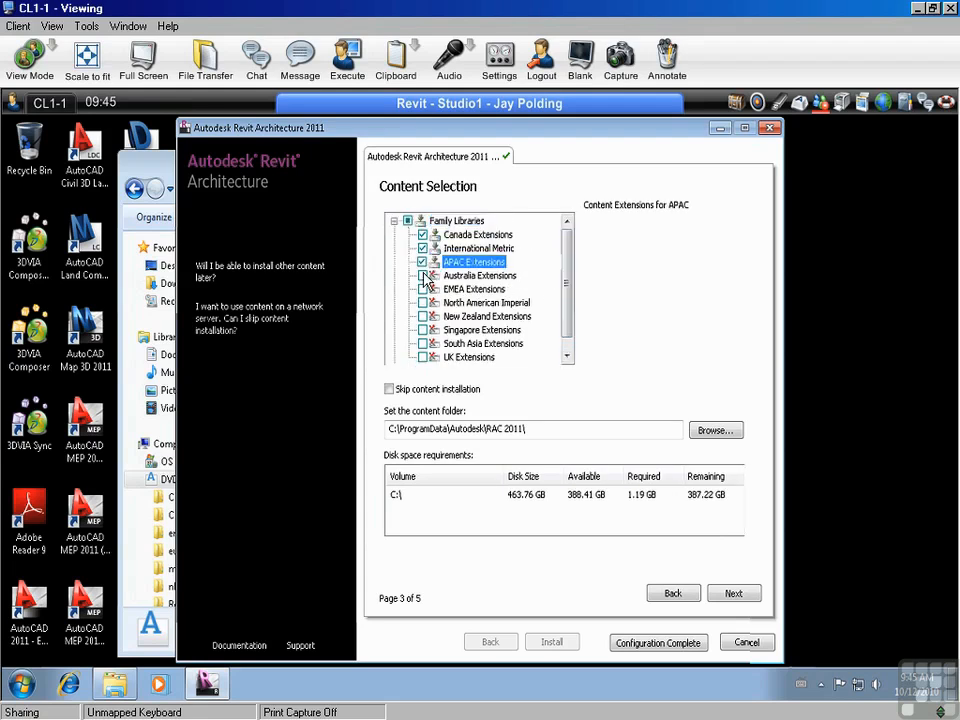
pyautogui.click(422, 288)
pyautogui.click(422, 302)
pyautogui.click(422, 316)
pyautogui.click(422, 330)
pyautogui.click(422, 343)
pyautogui.click(422, 357)
pyautogui.scroll(-1, 568, 343)
pyautogui.scroll(1, 568, 343)
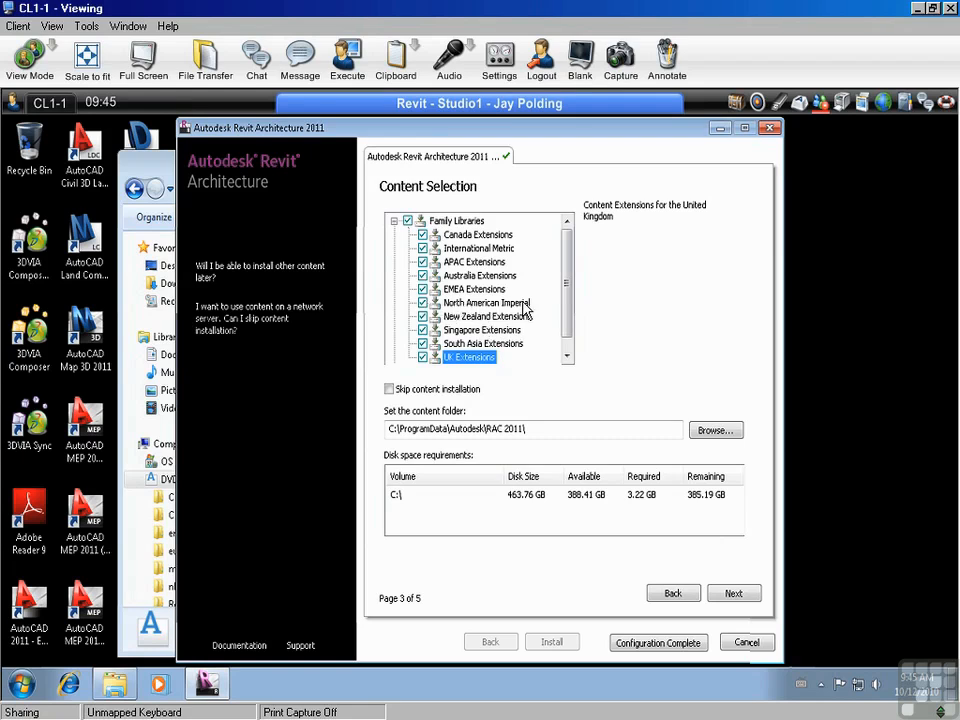
# Add the Imperial templates to the content selection and collapse the Family Libraries and Templates groups.
pyautogui.moveTo(568, 304); pyautogui.dragTo(563, 340)
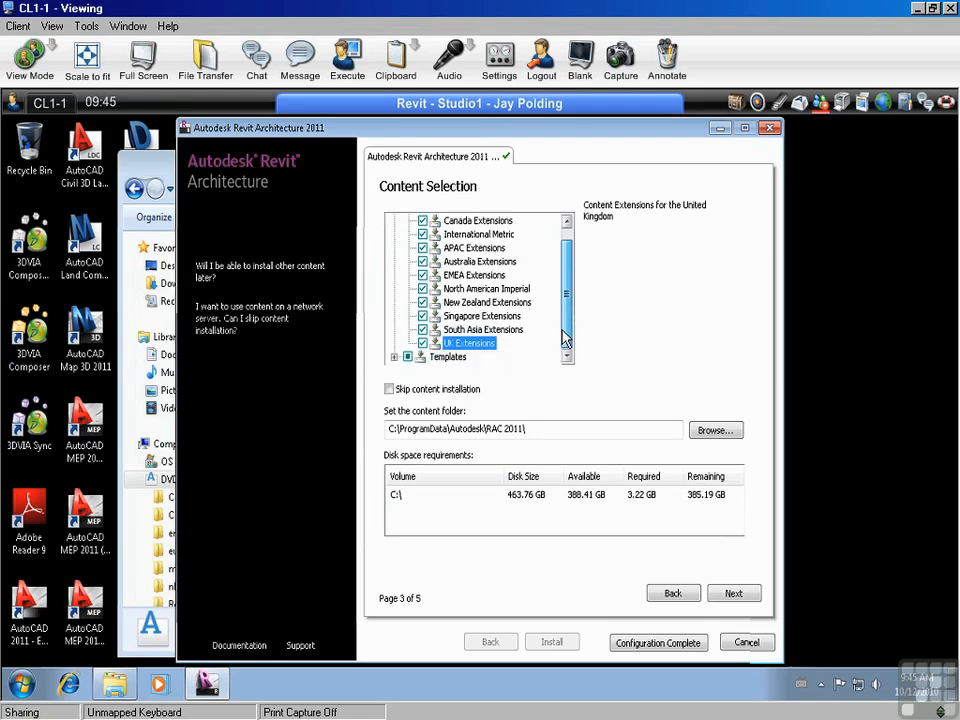
pyautogui.click(395, 357)
pyautogui.click(421, 343)
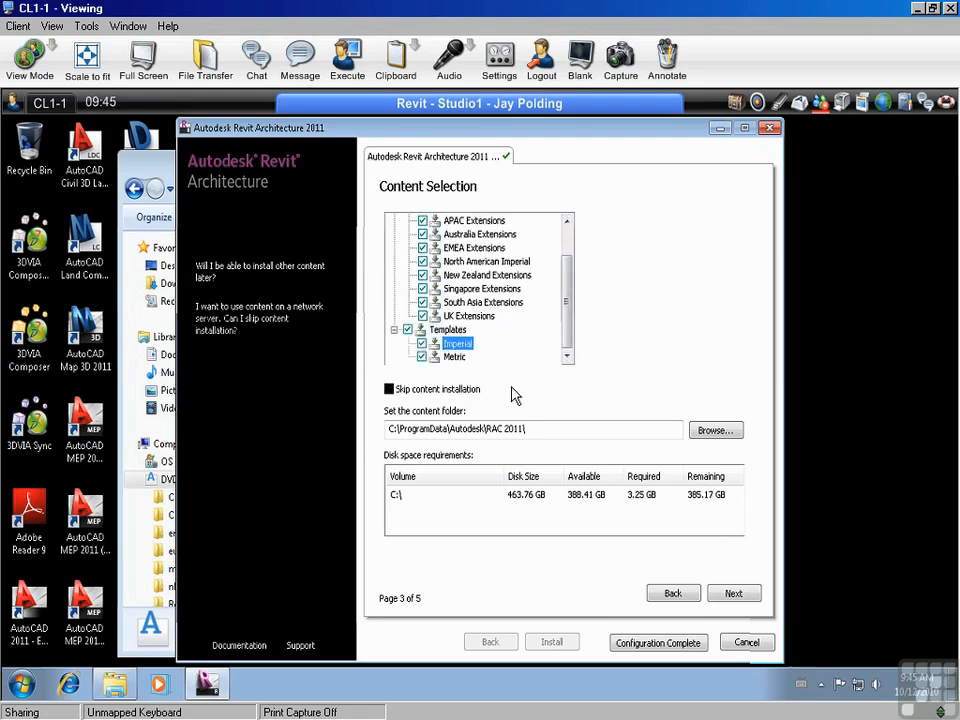
pyautogui.scroll(1, 573, 253)
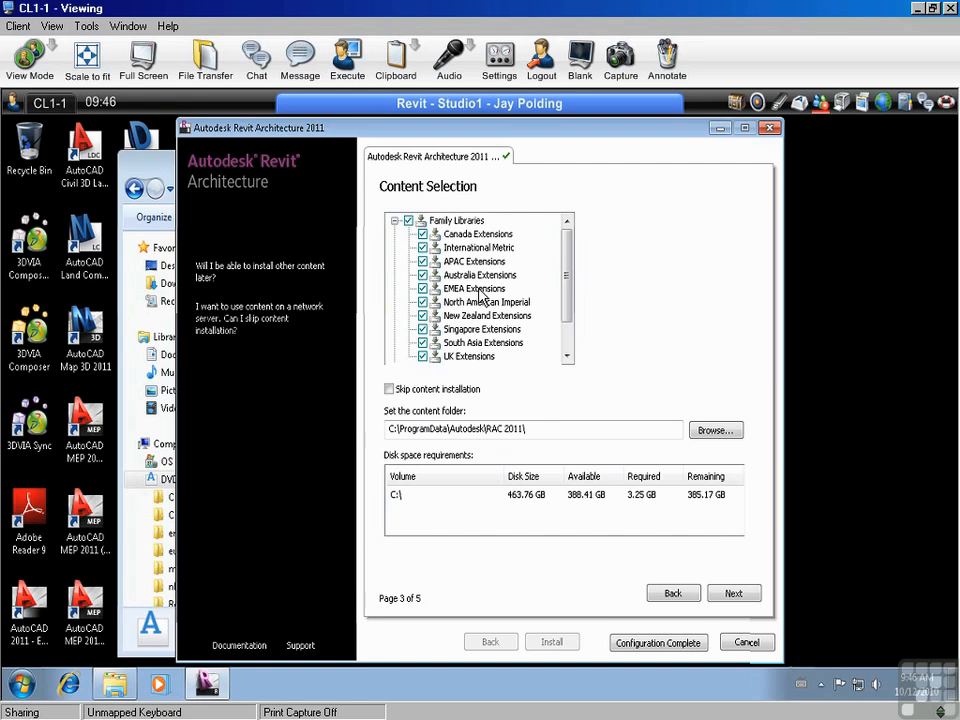
pyautogui.click(395, 221)
pyautogui.click(394, 234)
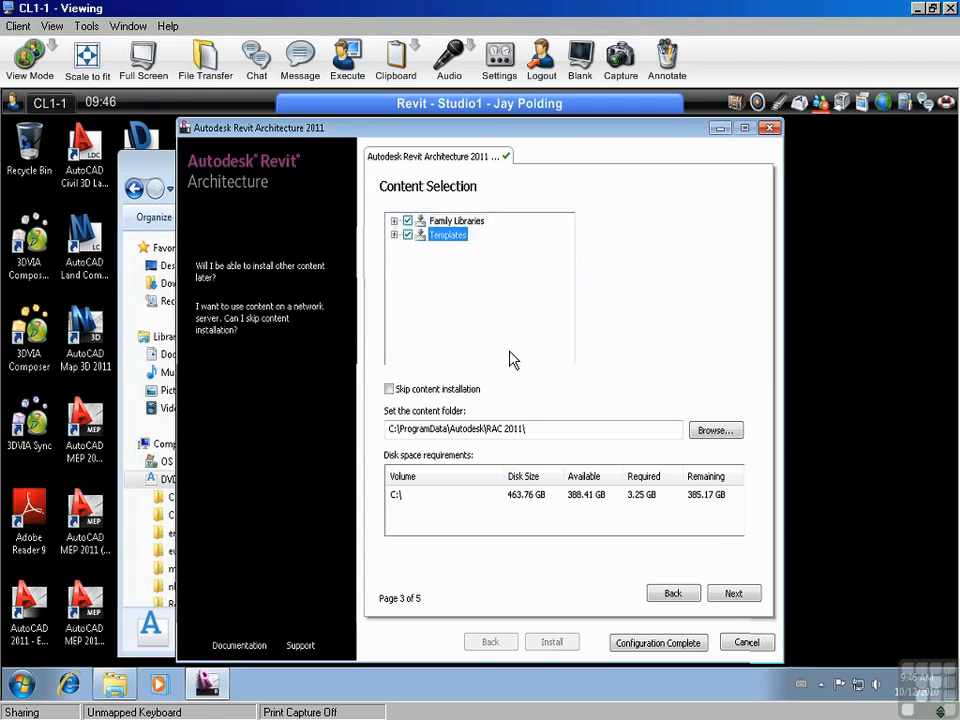
# Choose to include the service pack from Autodesk.com and complete the product configuration.
pyautogui.click(733, 594)
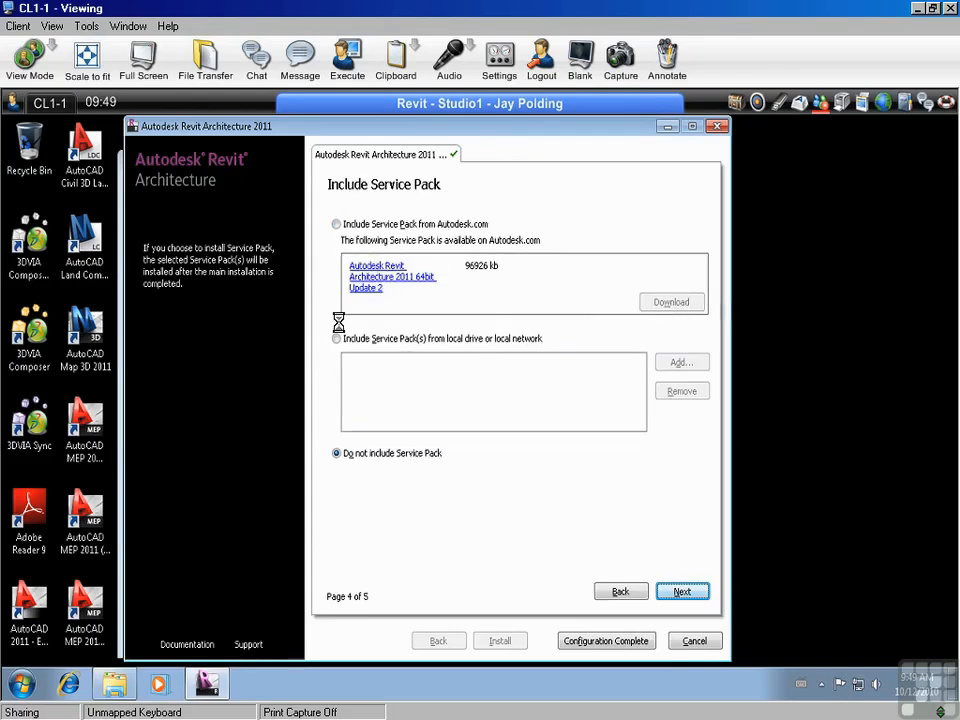
pyautogui.click(336, 225)
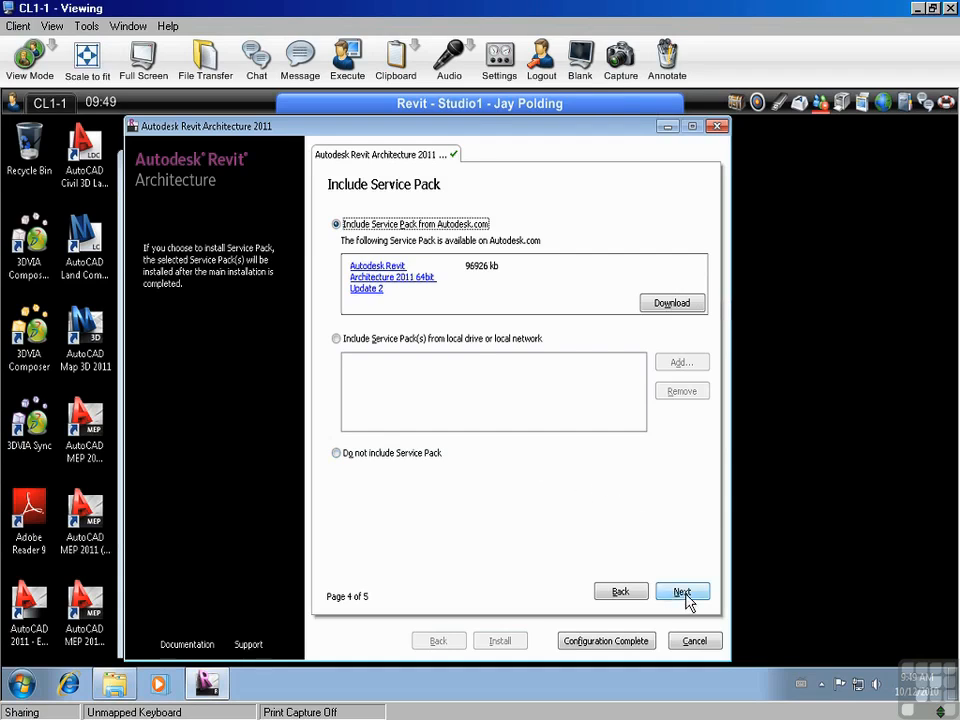
pyautogui.click(605, 645)
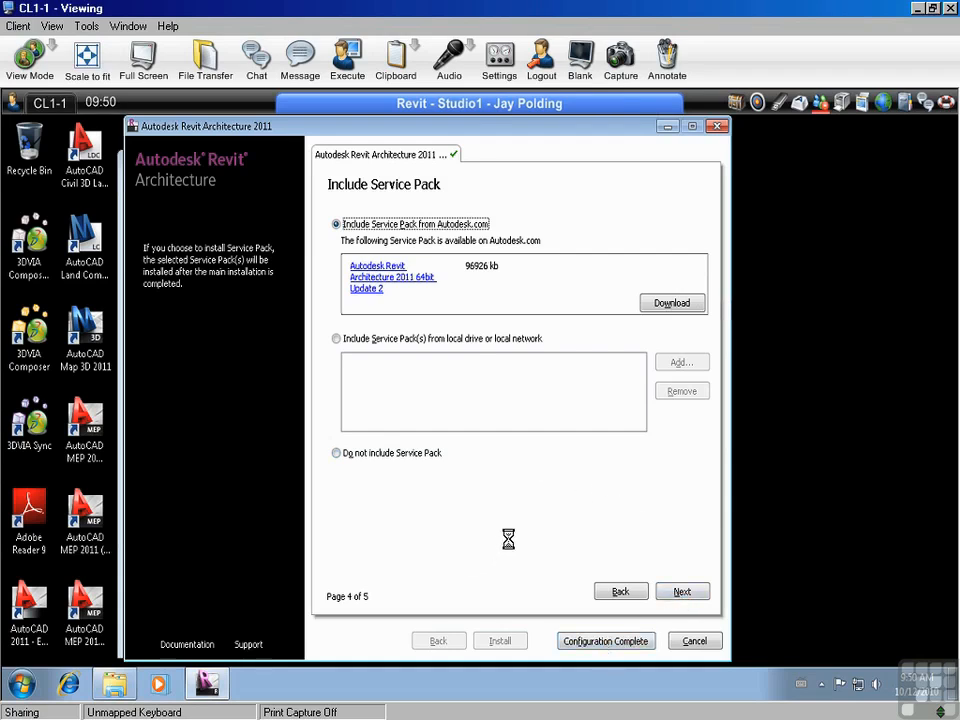